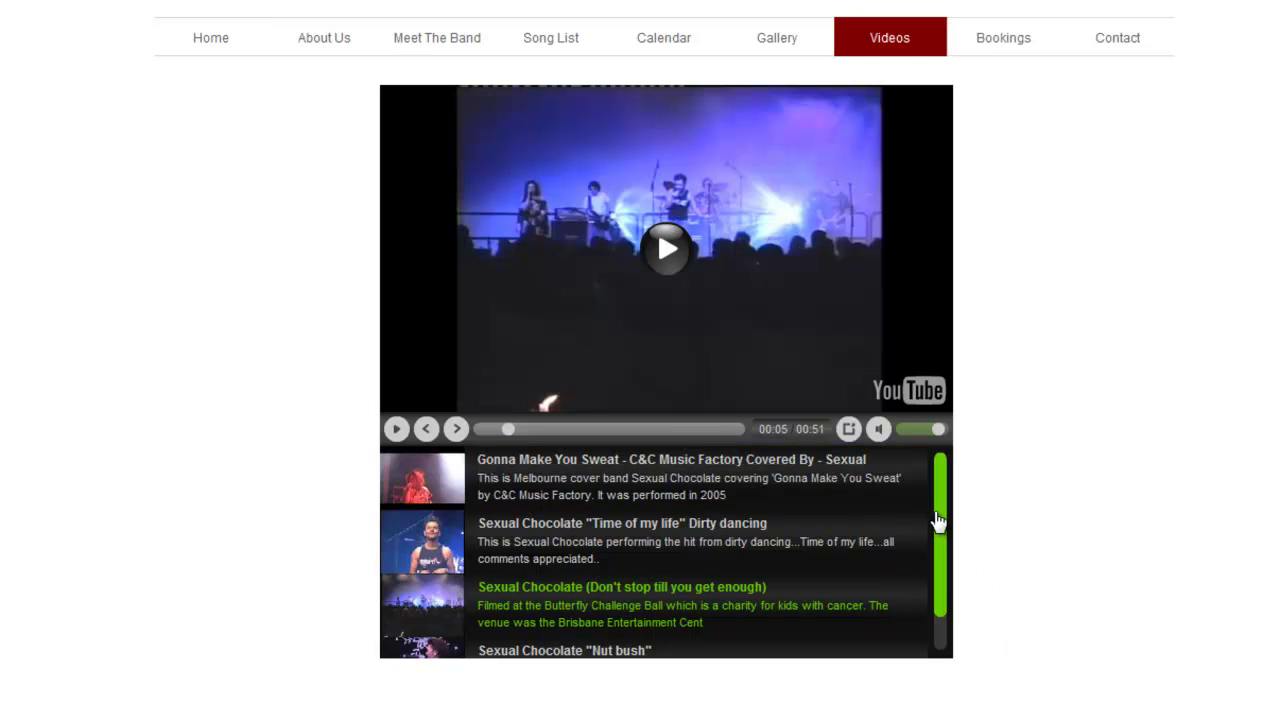
# Step: Play the 'Time of my life' video from the Videos page playlist, then pause it
pyautogui.moveTo(944, 550); pyautogui.dragTo(948, 636)
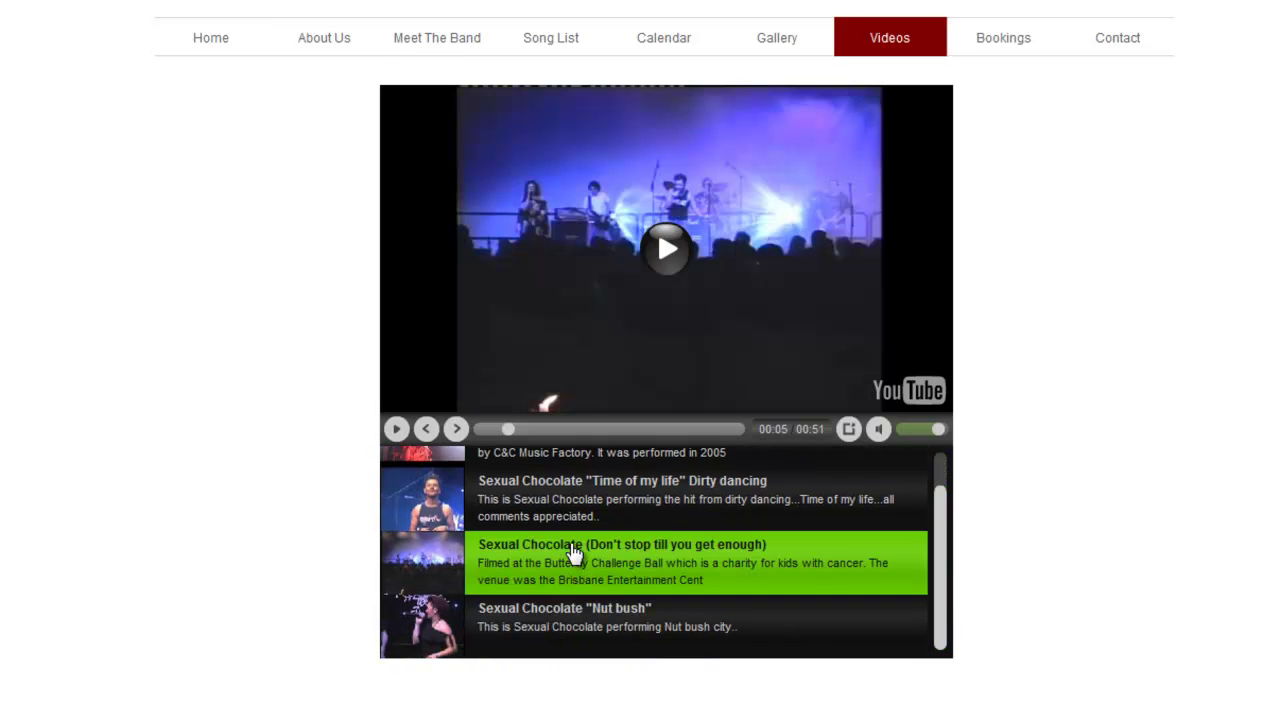
pyautogui.click(577, 514)
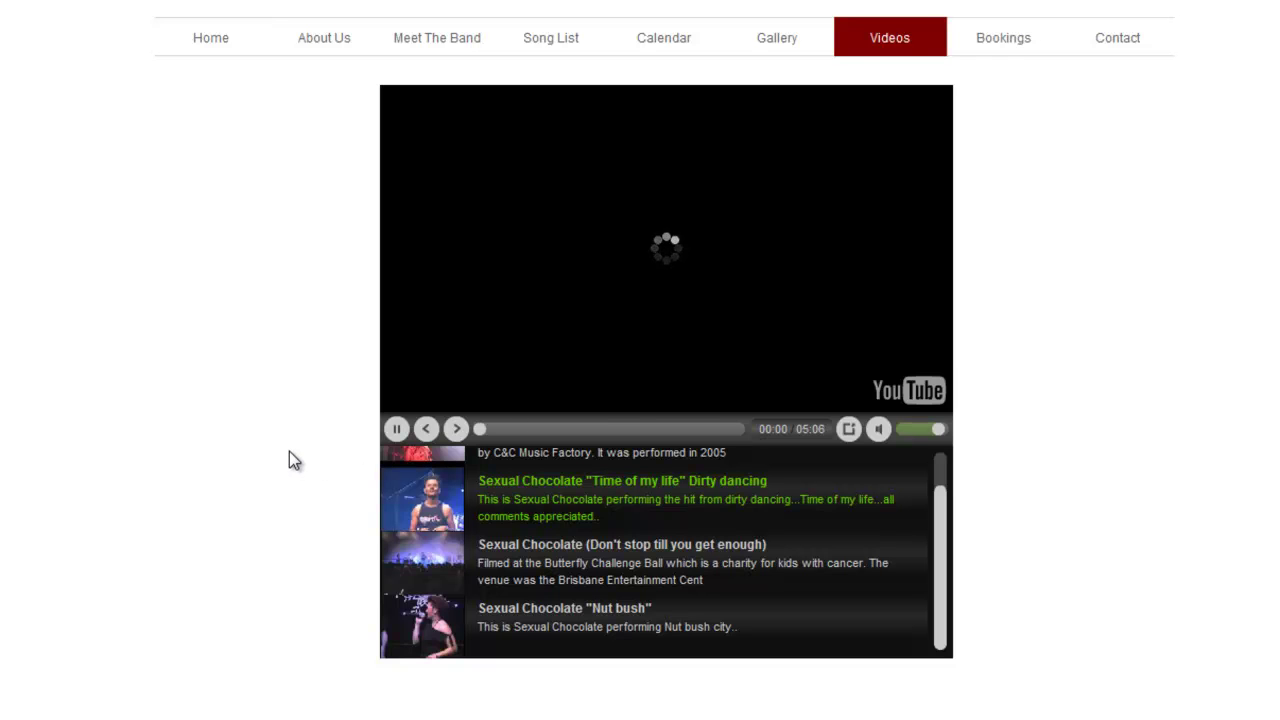
pyautogui.click(396, 436)
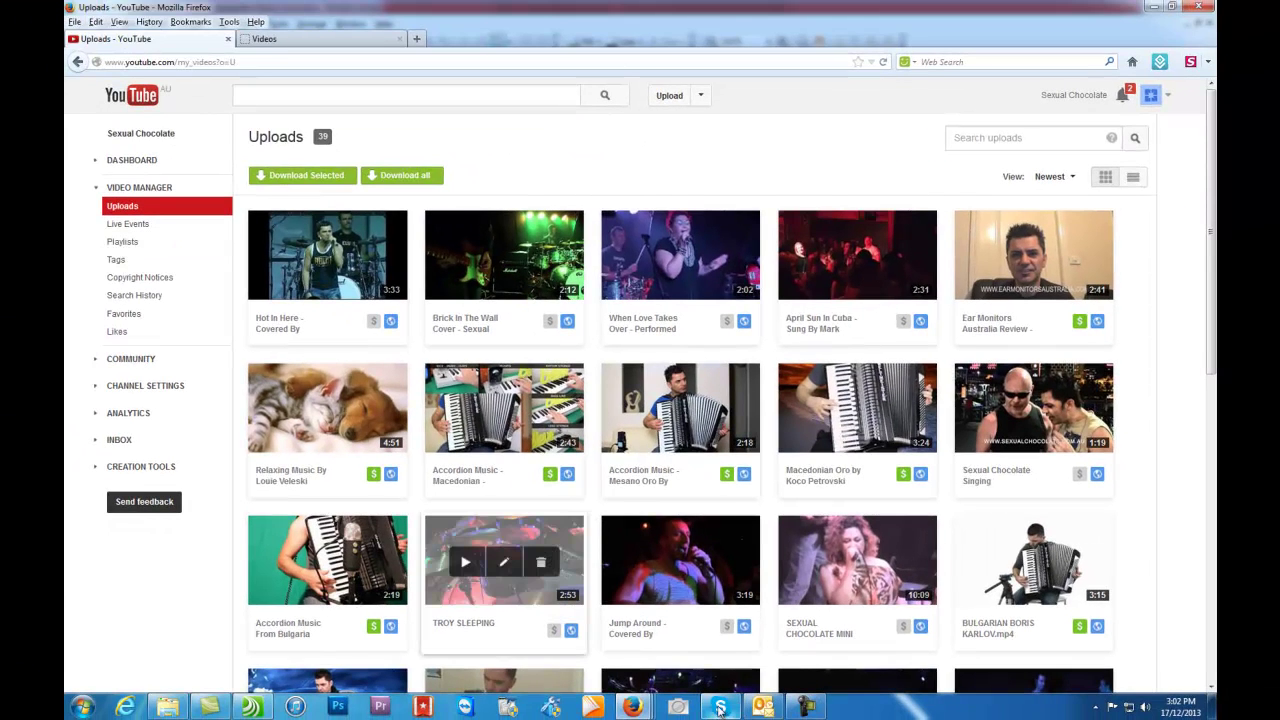
# Step: Bring the YouTubeReloaded playlist generator window to the front
pyautogui.moveTo(638, 708)
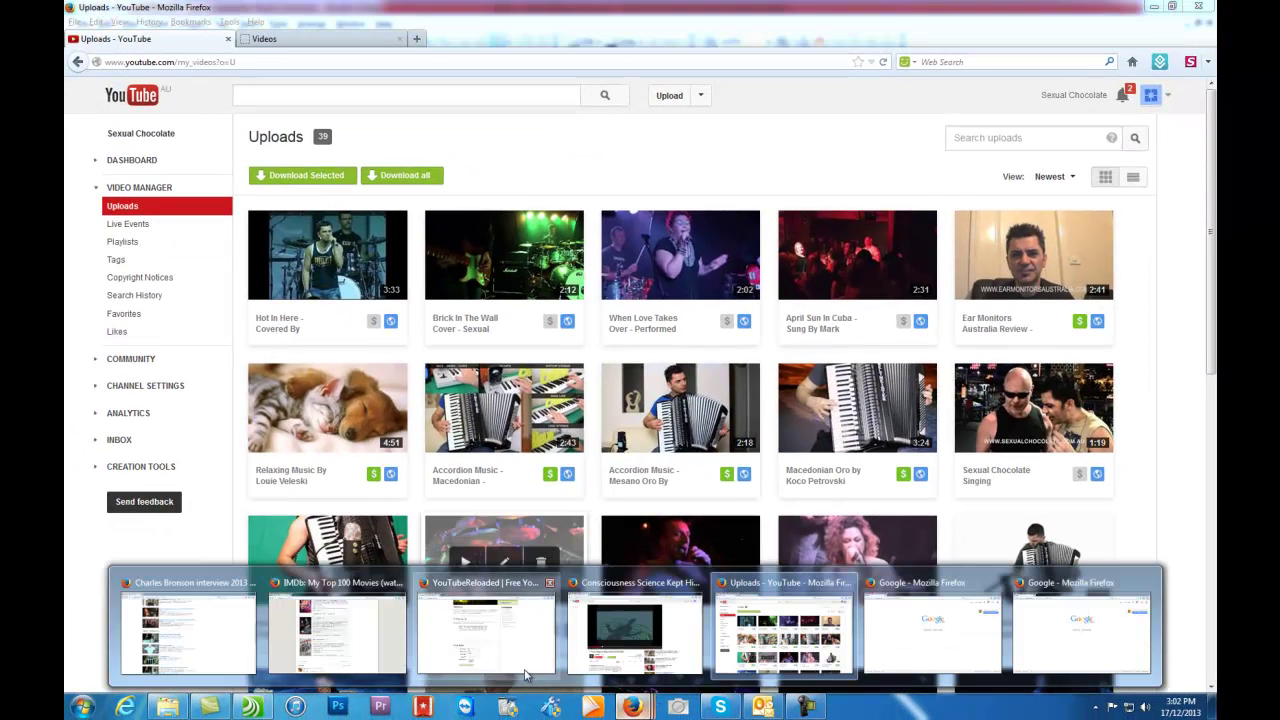
pyautogui.click(500, 630)
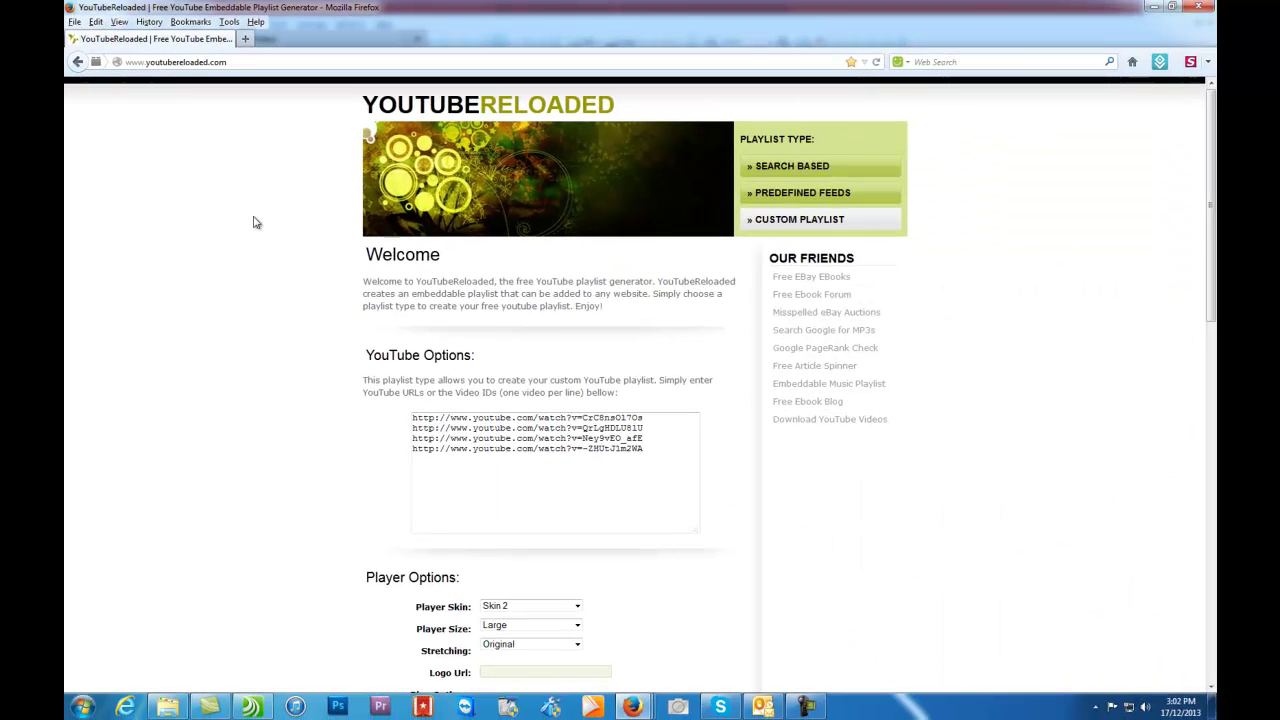
pyautogui.scroll(-3, 254, 222)
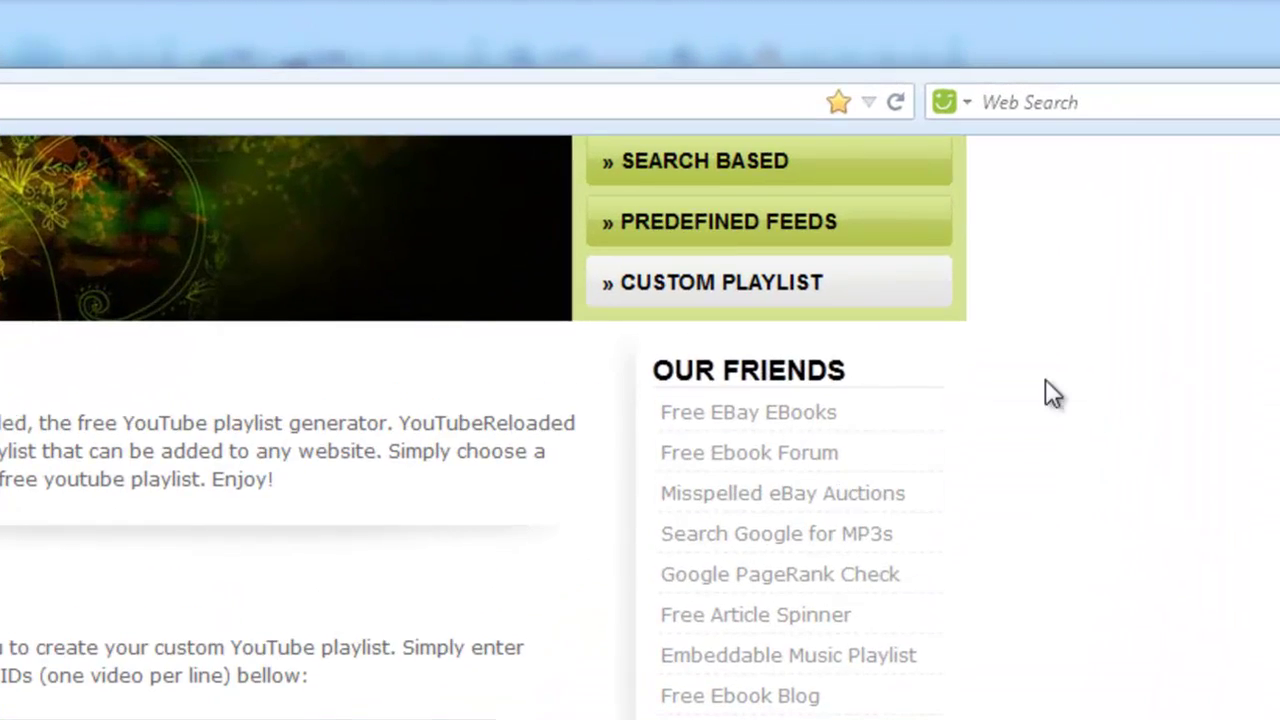
pyautogui.scroll(2, 965, 204)
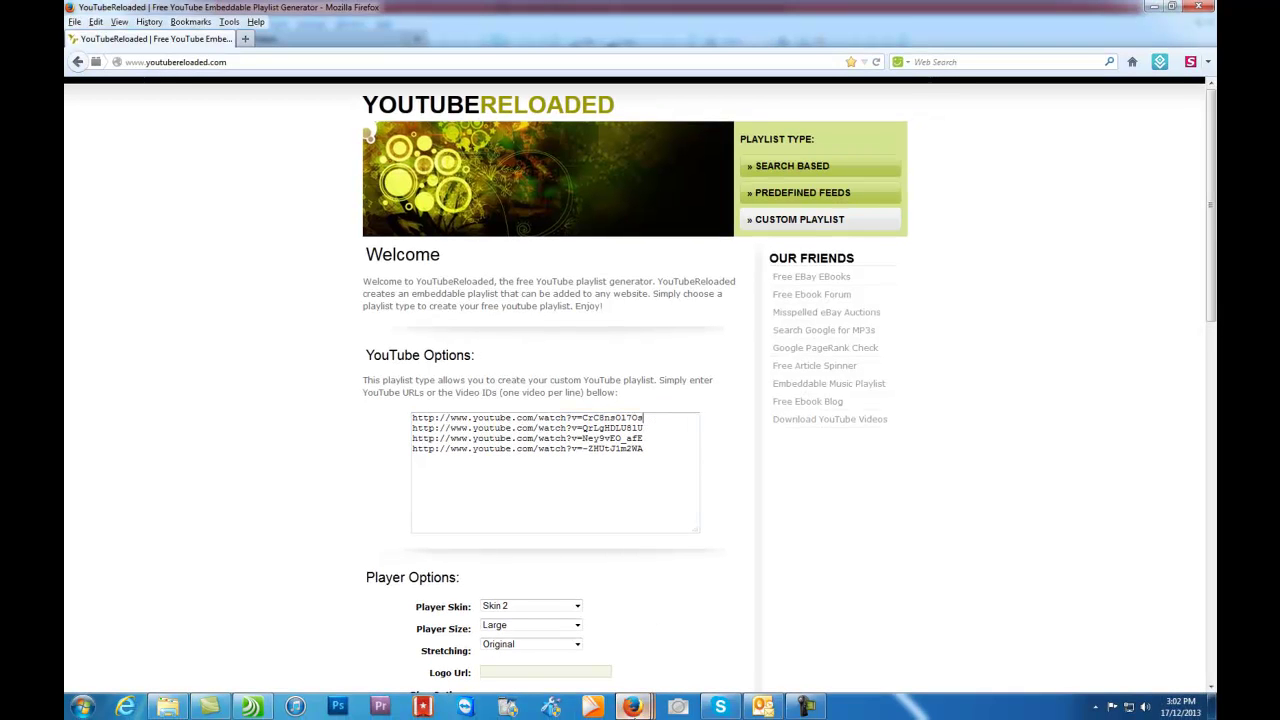
# Step: Open the 'Hot In Here' watch page from Uploads, copy its URL, and return to YouTubeReloaded
pyautogui.click(632, 706)
pyautogui.click(745, 640)
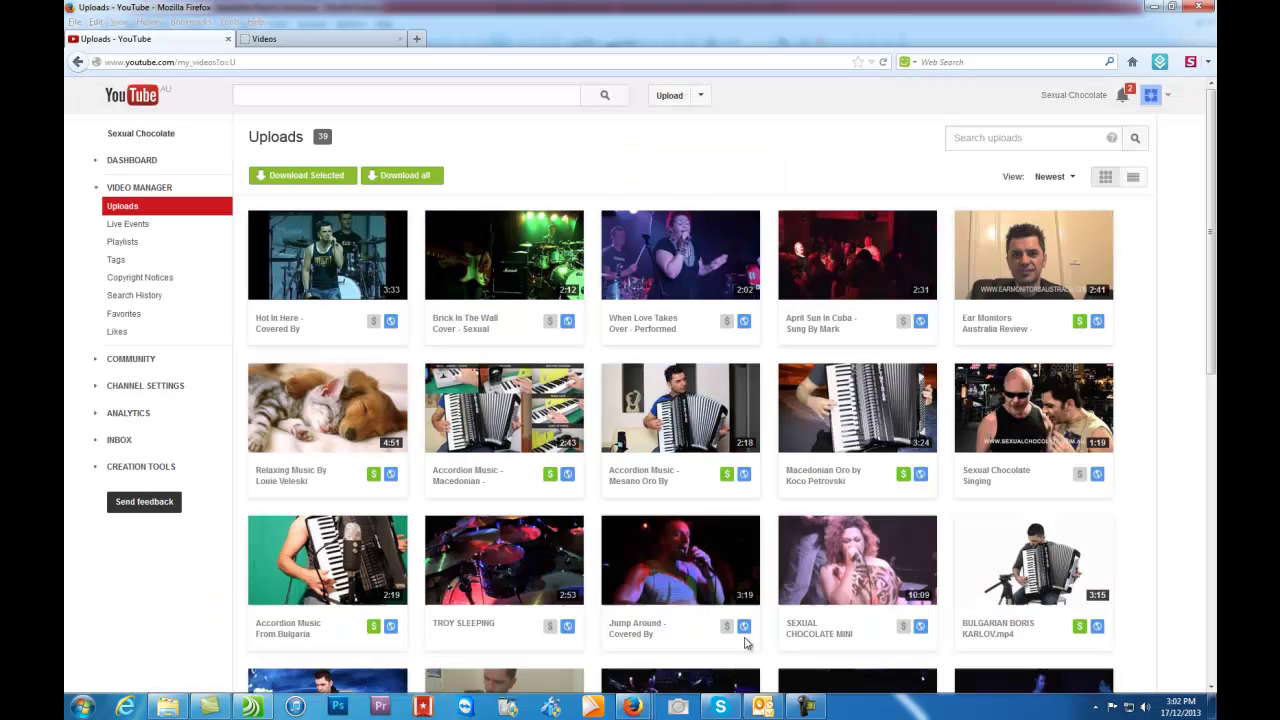
pyautogui.click(290, 258)
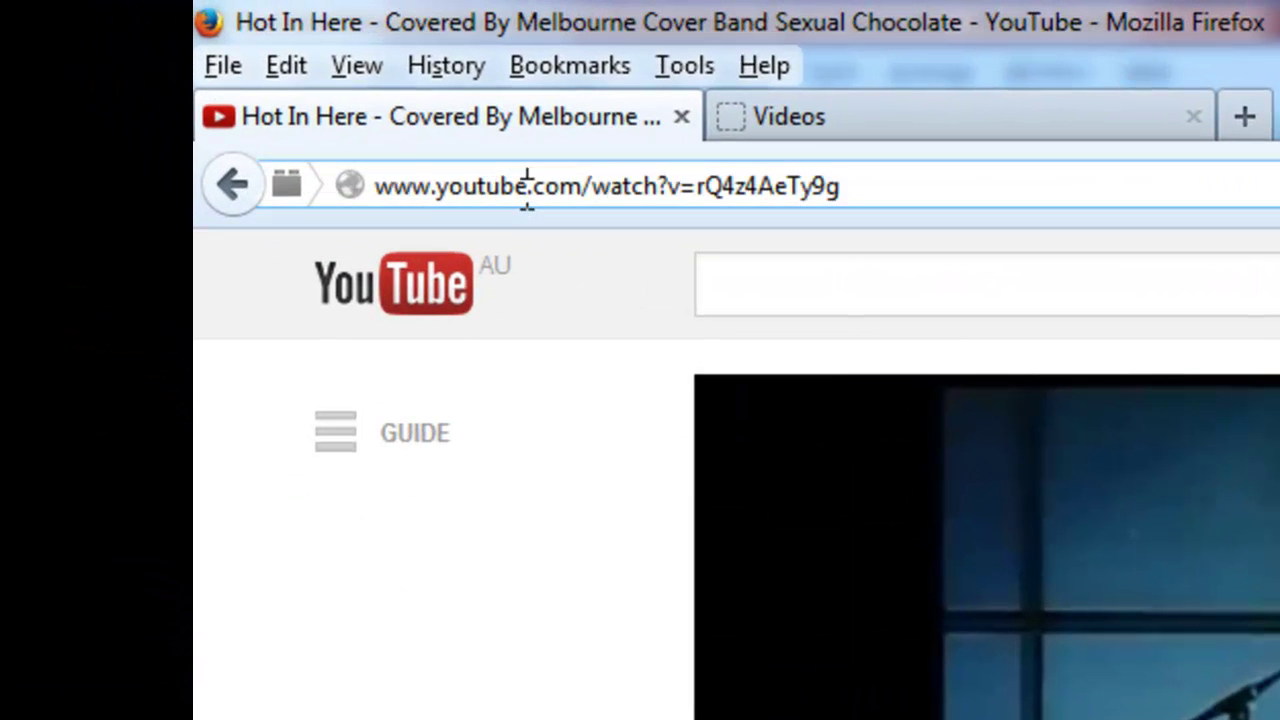
pyautogui.click(175, 63)
pyautogui.rightClick(634, 178)
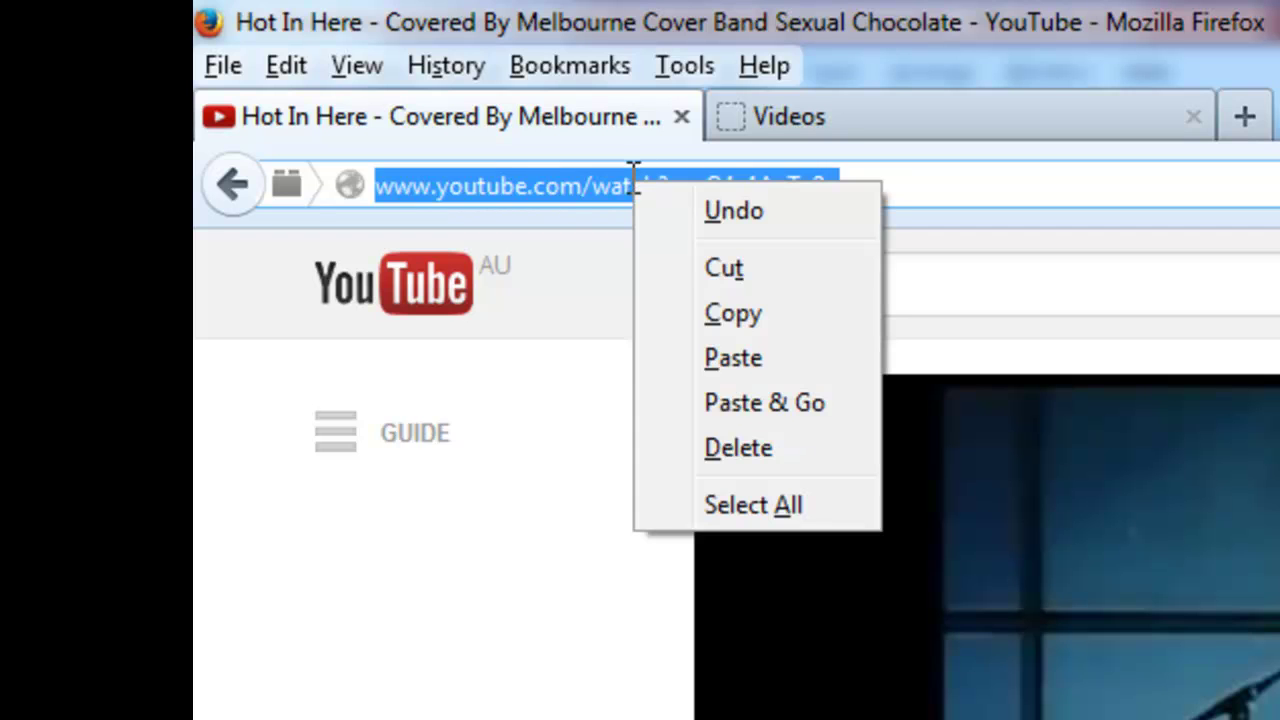
pyautogui.click(679, 312)
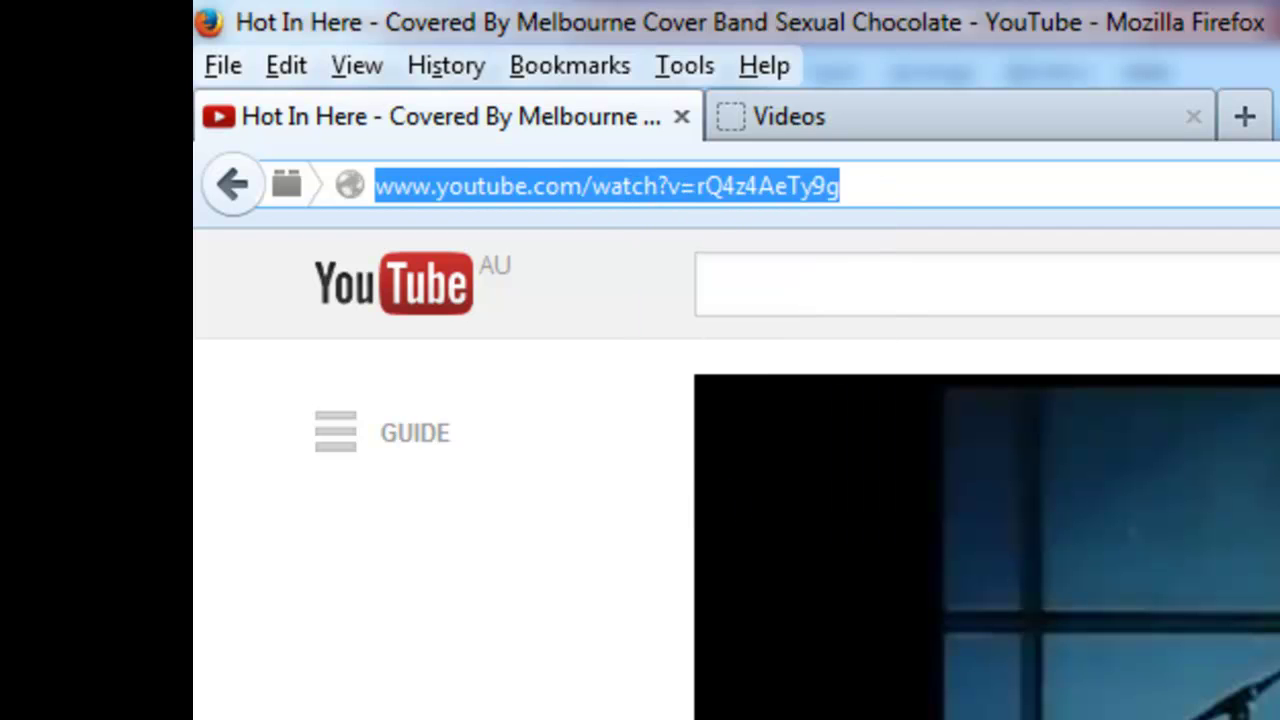
pyautogui.hotkey('alt', 'Tab')
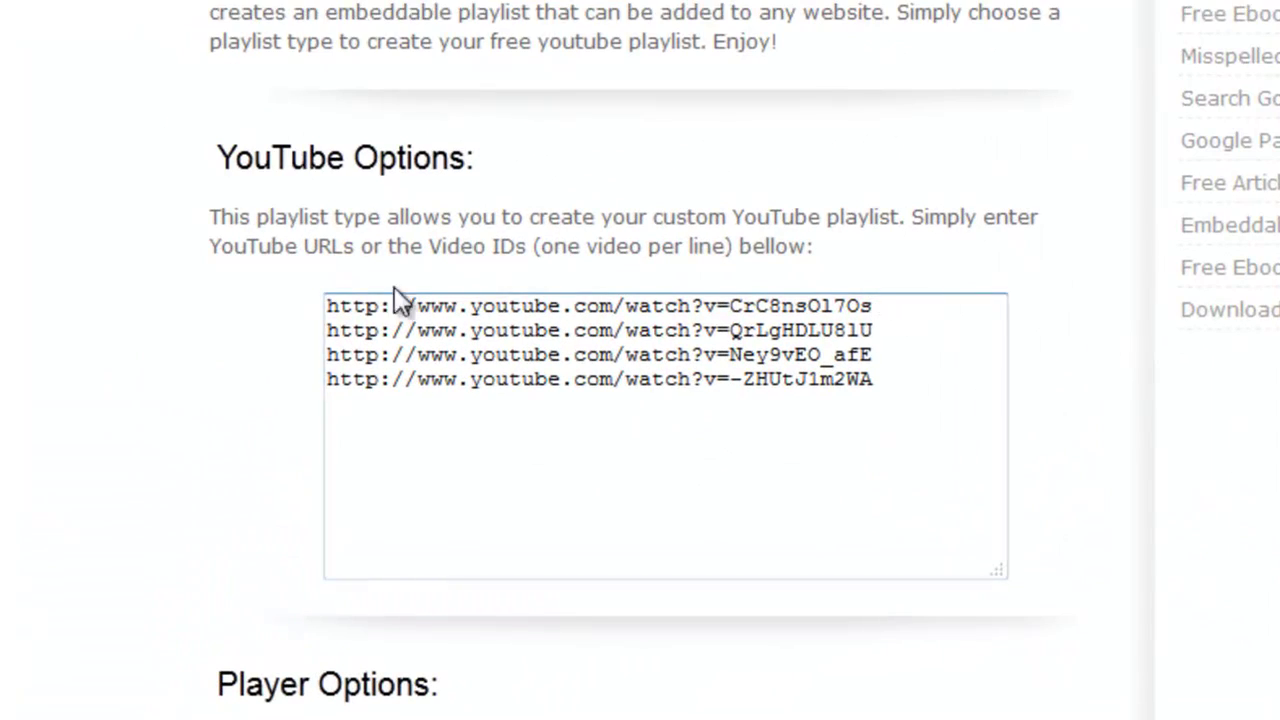
# Step: Add a new empty line after the fourth video URL in the list
pyautogui.click(910, 308)
pyautogui.click(900, 388)
pyautogui.press('Return')
pyautogui.scroll(-5, 1078, 519)
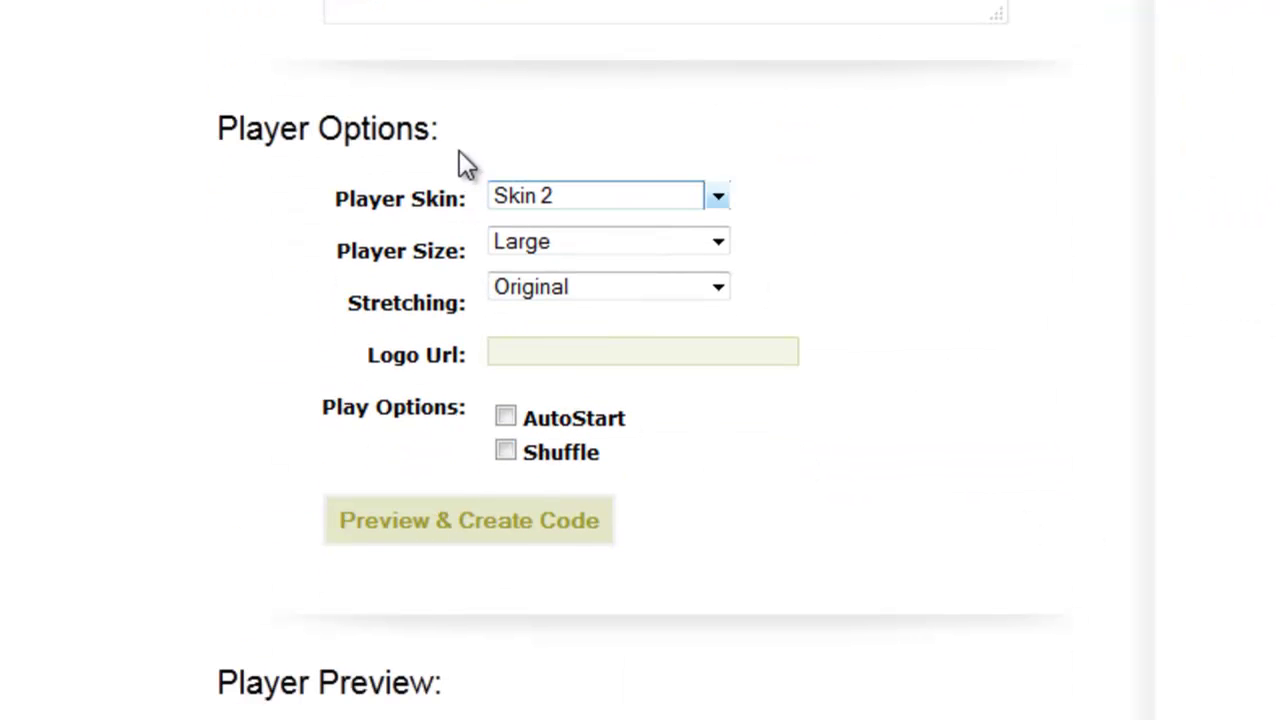
# Step: Set the player to Skin 2, Large size and Original stretching
pyautogui.click(724, 197)
pyautogui.click(962, 218)
pyautogui.click(717, 262)
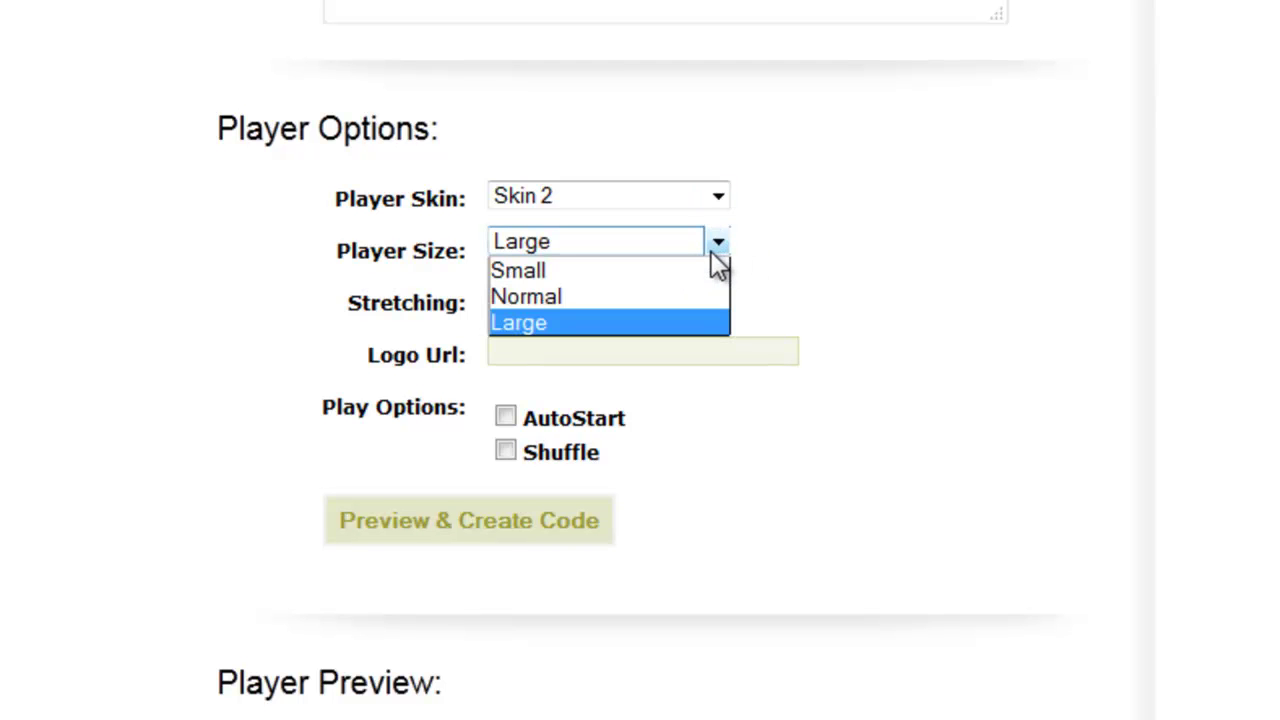
pyautogui.click(897, 250)
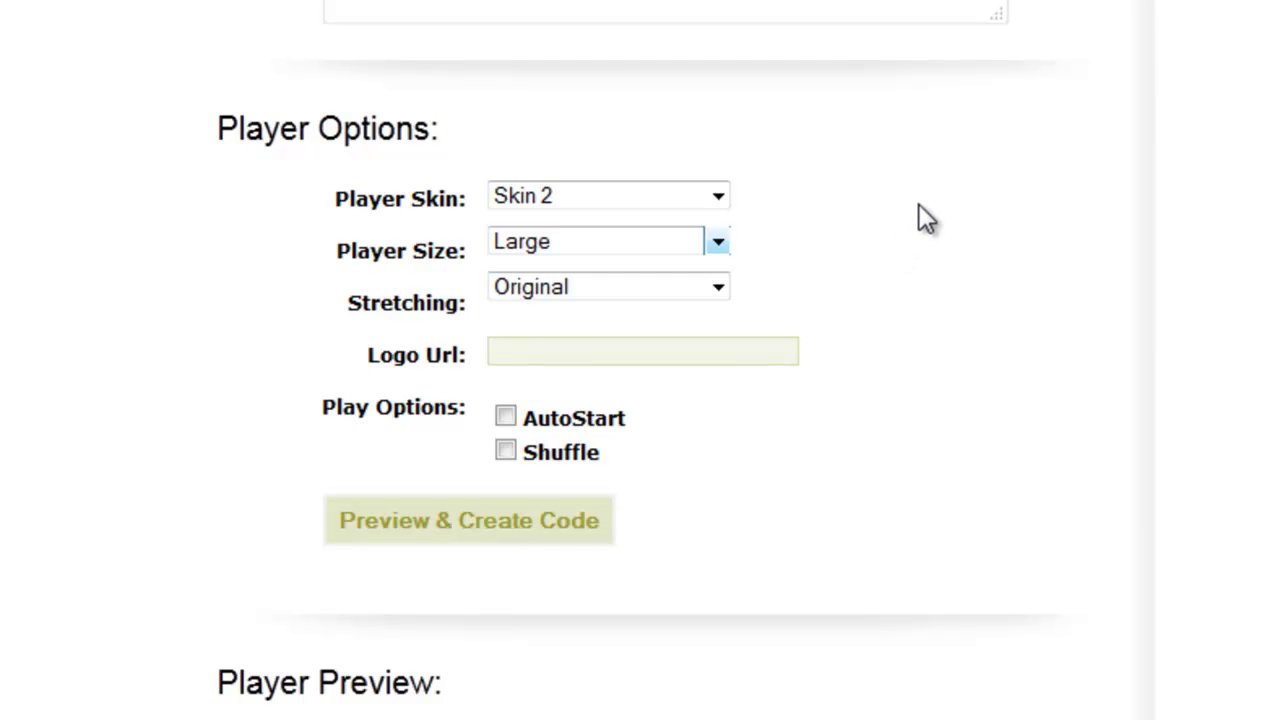
pyautogui.click(717, 282)
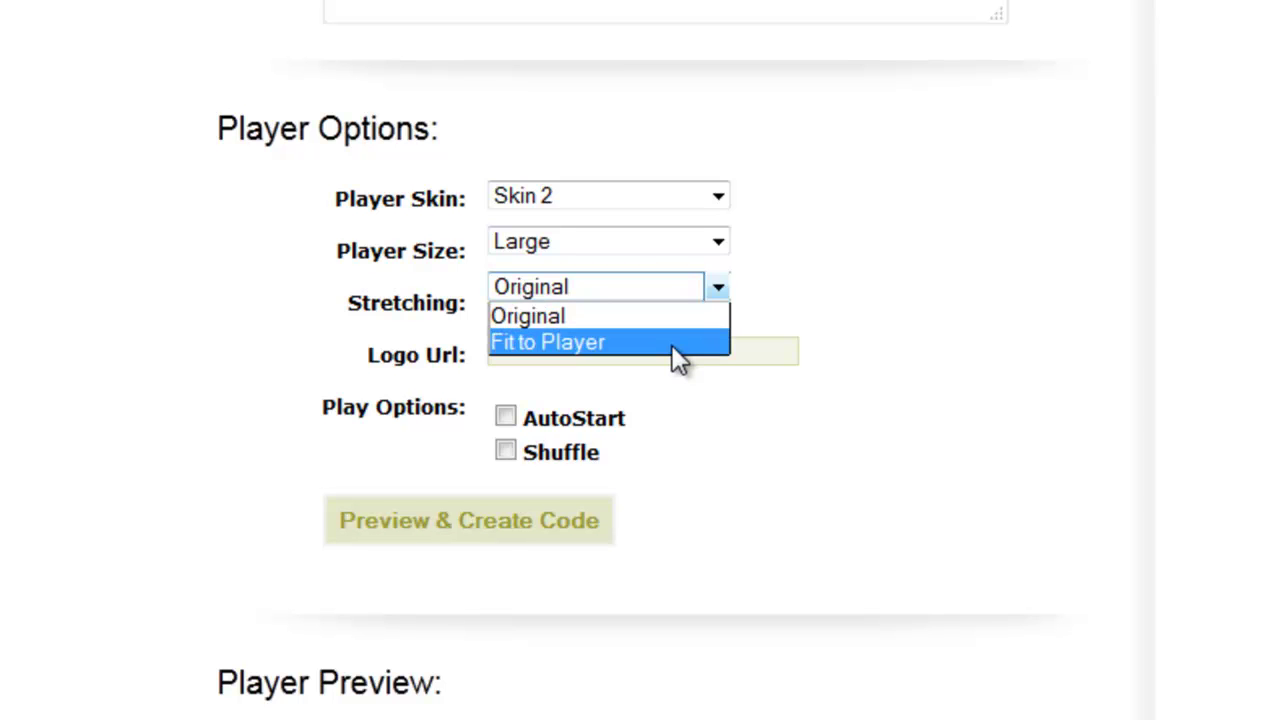
pyautogui.click(674, 350)
pyautogui.click(718, 287)
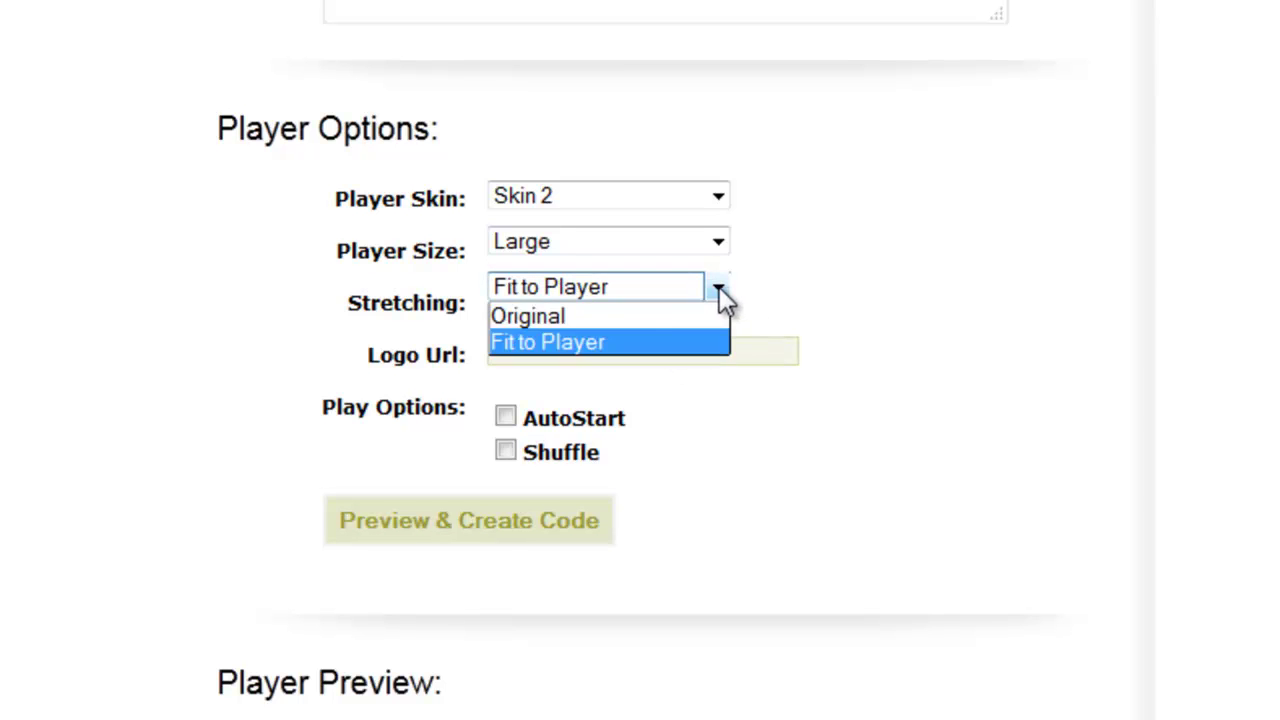
pyautogui.click(654, 318)
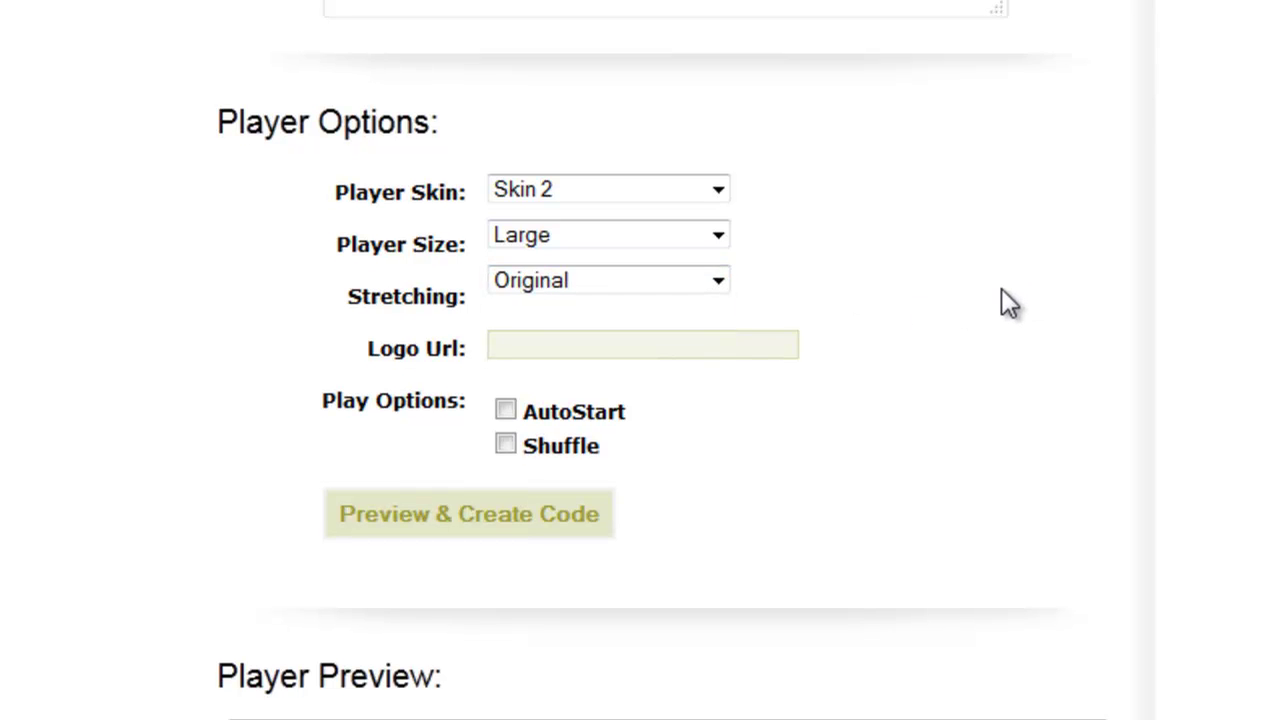
# Step: Generate the playlist player preview and code, then scroll down to the Embed Code
pyautogui.scroll(-2, 1004, 304)
pyautogui.click(506, 175)
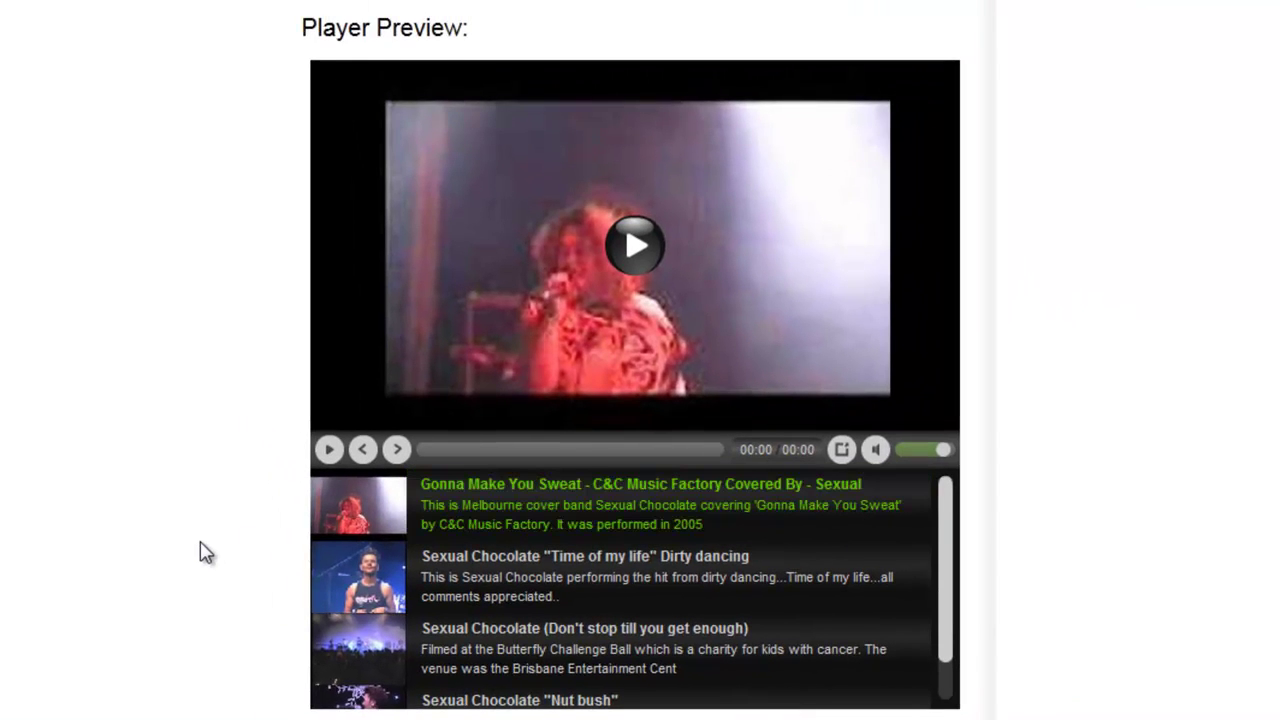
pyautogui.scroll(-2, 203, 551)
pyautogui.scroll(-2, 205, 551)
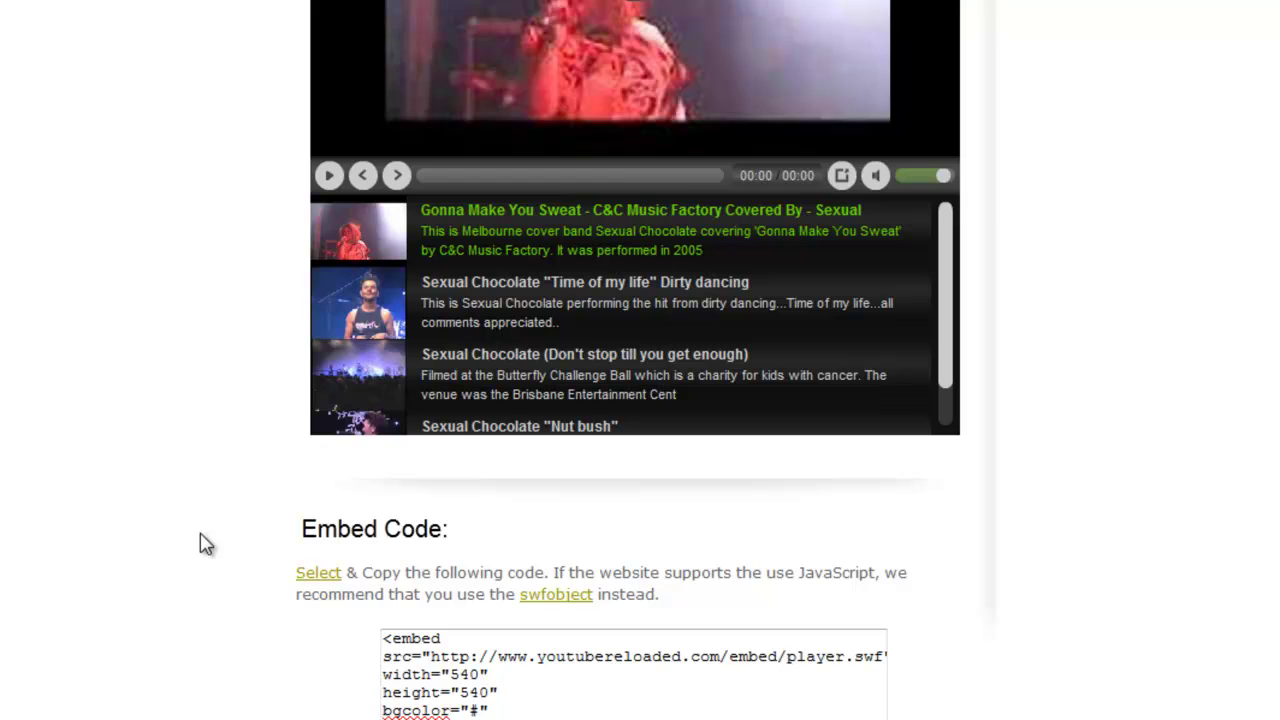
pyautogui.scroll(-3, 203, 545)
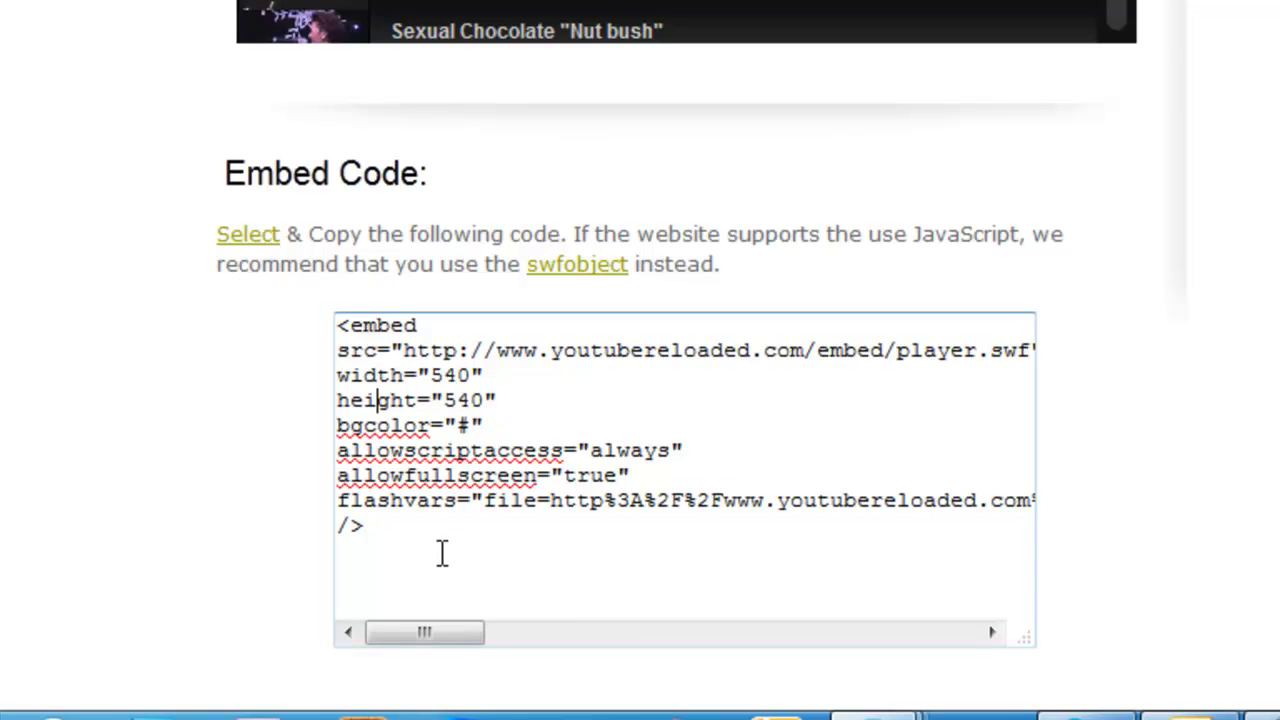
# Step: Select all of the 540 by 540 player embed code and copy it
pyautogui.click(220, 238)
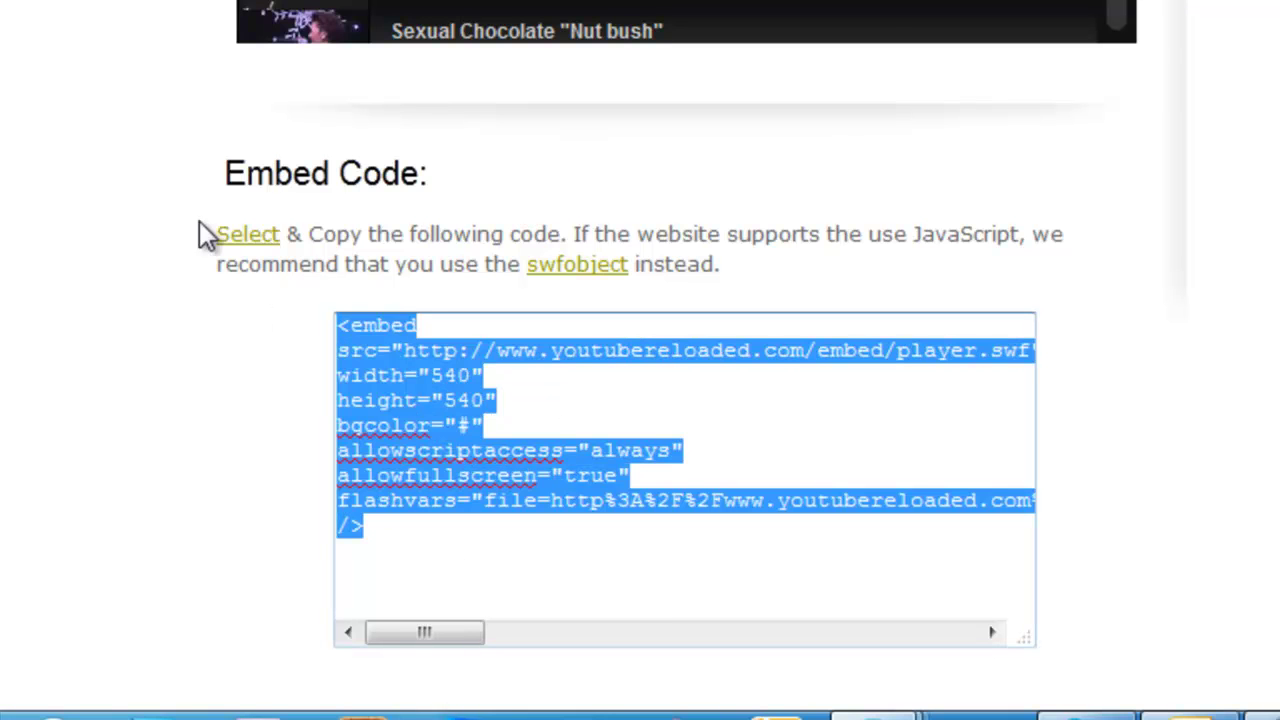
pyautogui.rightClick(405, 398)
pyautogui.press('Escape')
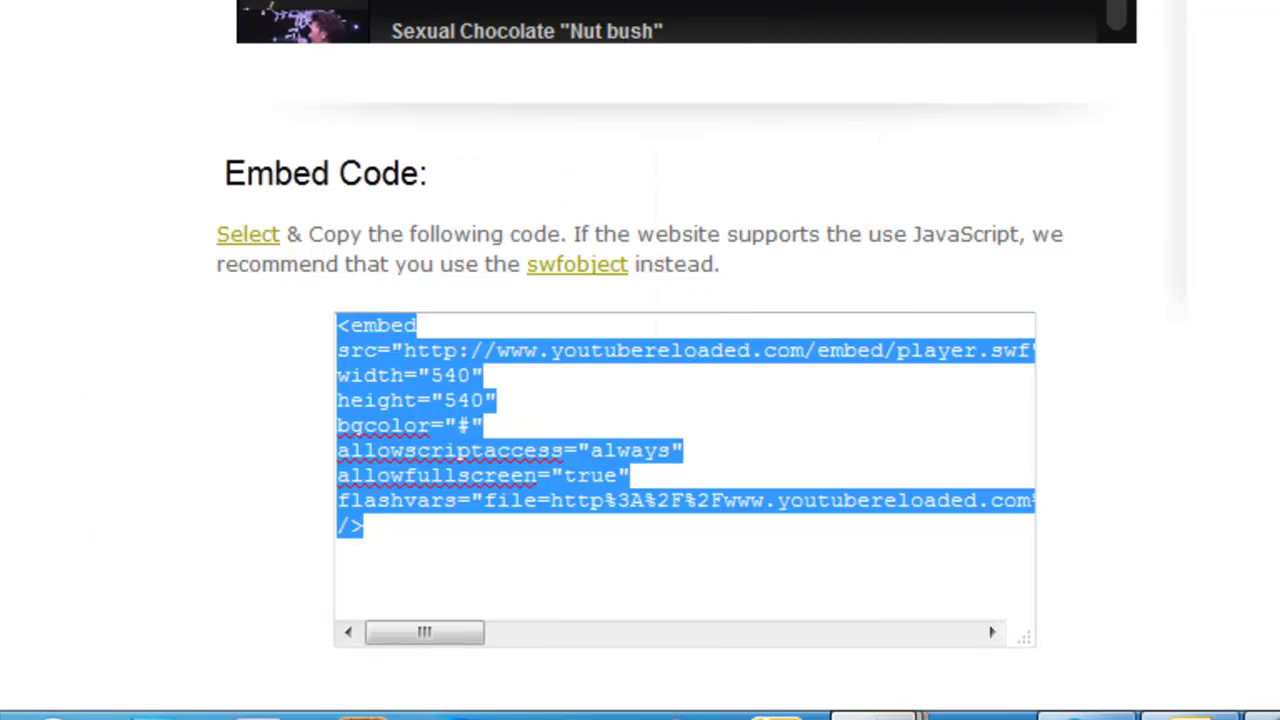
pyautogui.moveTo(362, 716)
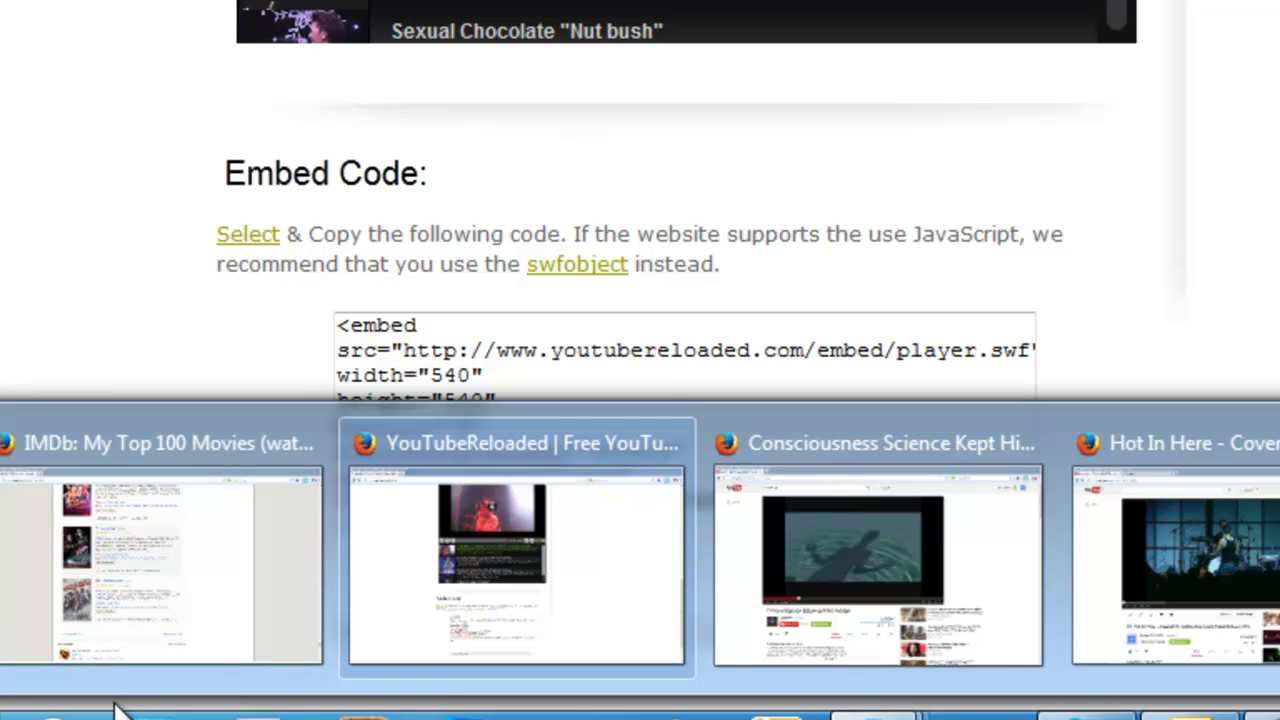
# Step: In WebPlus, confirm the YouTubeReloaded embed code in the Videos page's HTML Code Fragment
pyautogui.click(120, 708)
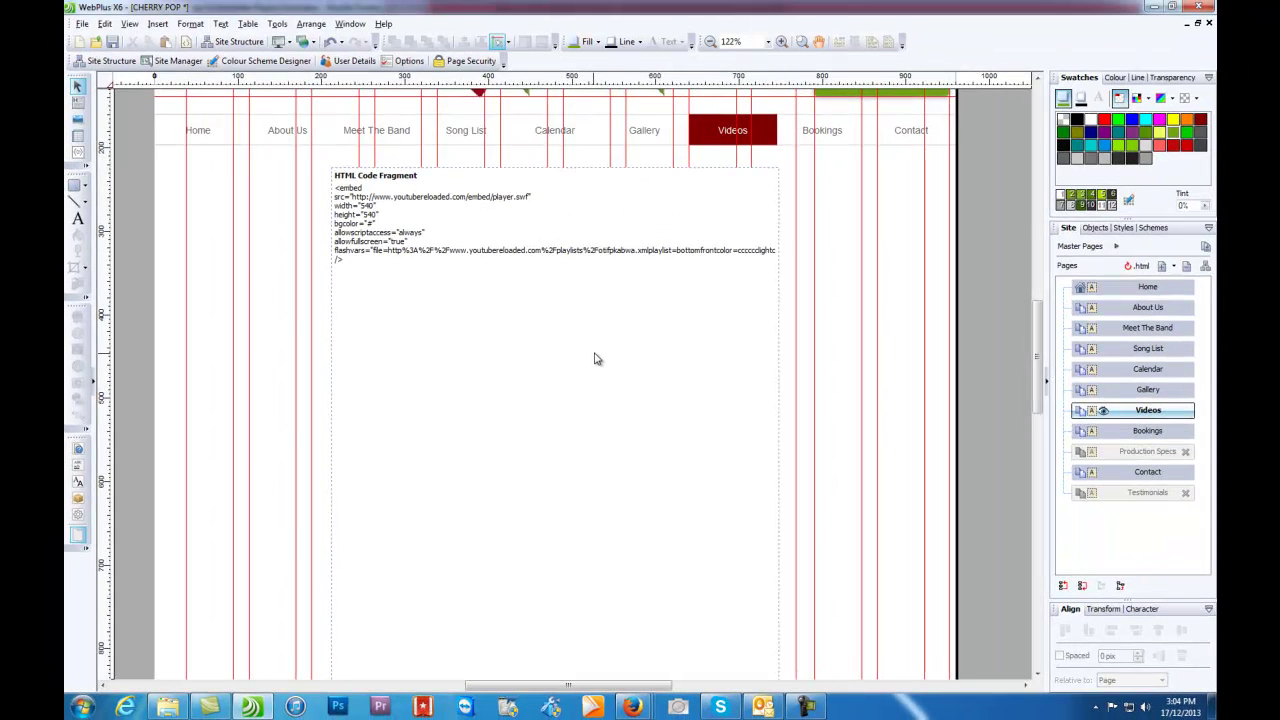
pyautogui.doubleClick(594, 359)
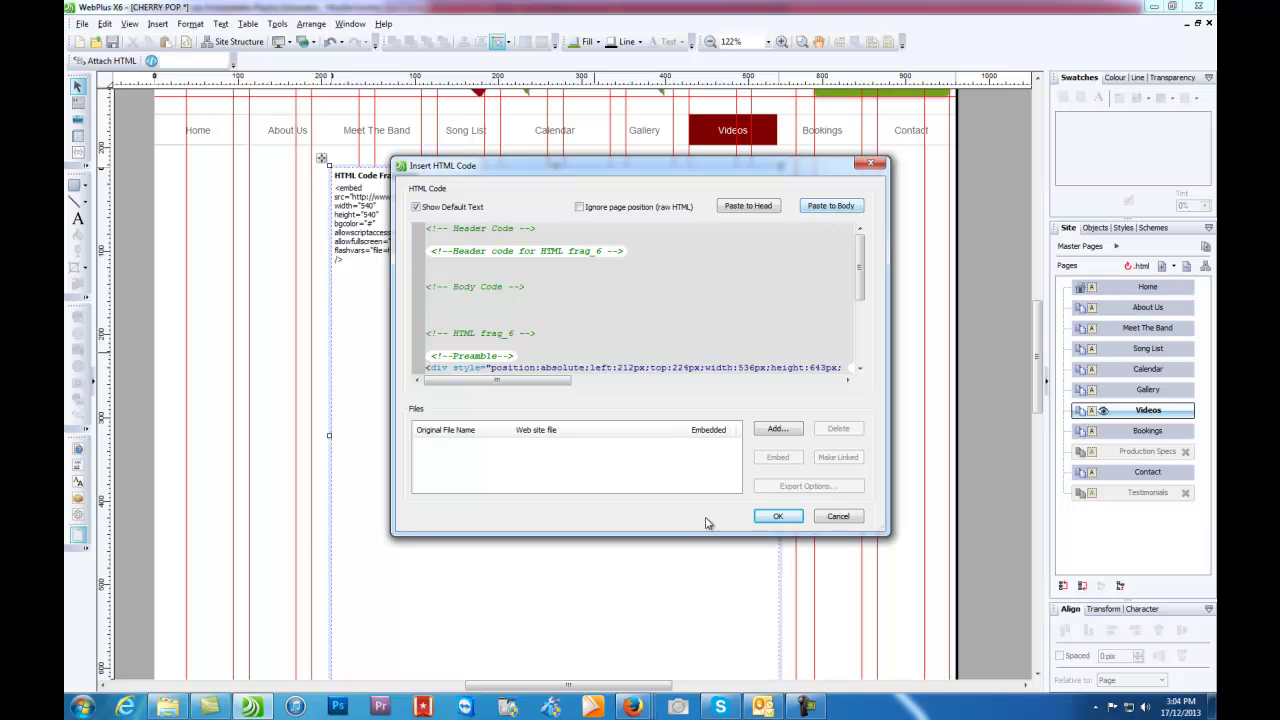
pyautogui.click(773, 516)
pyautogui.click(818, 479)
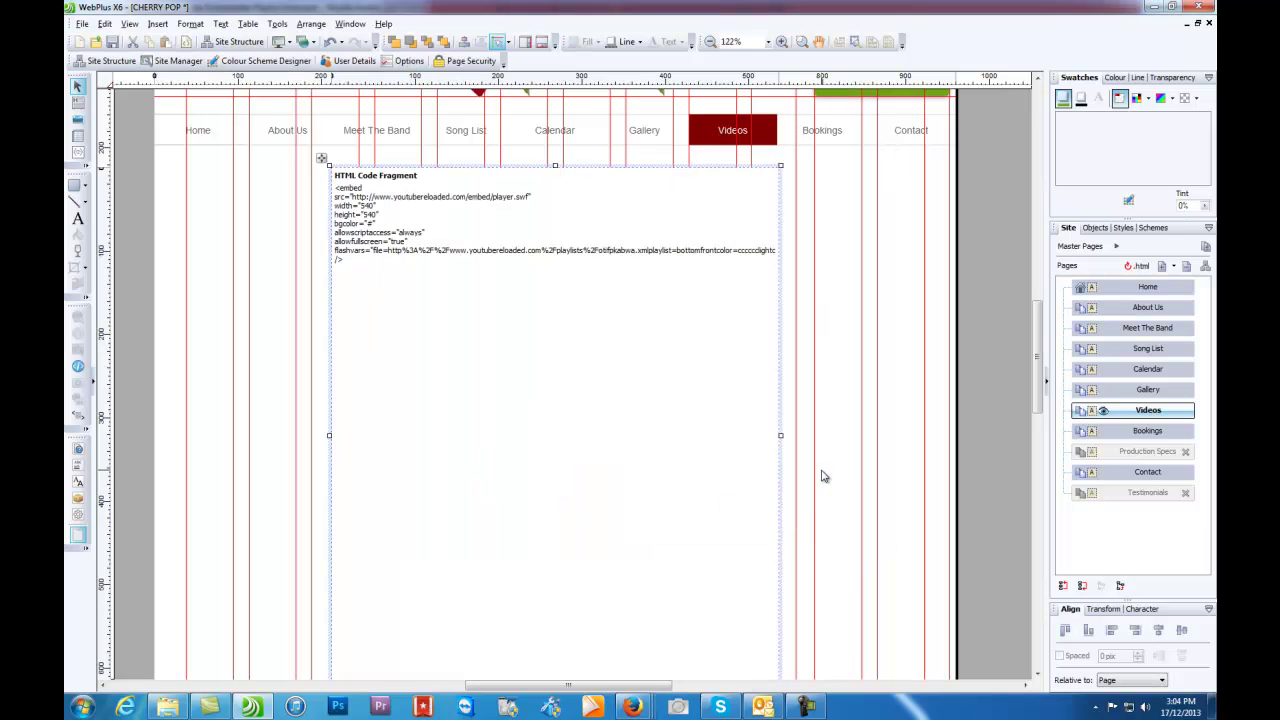